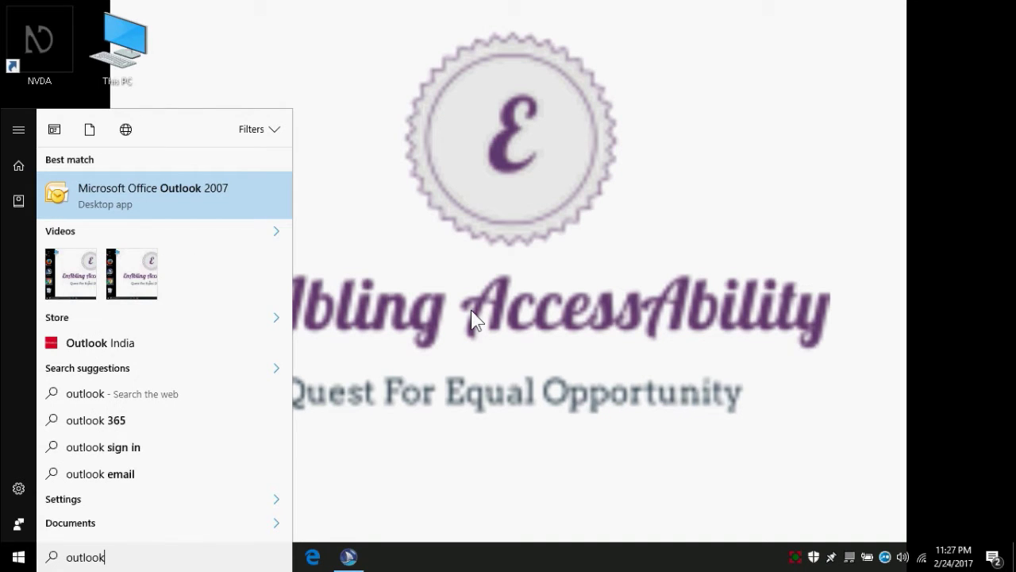
# Step: Launch Microsoft Office Outlook 2007 from the Start menu's 'outlook' search result
pyautogui.press('Return')
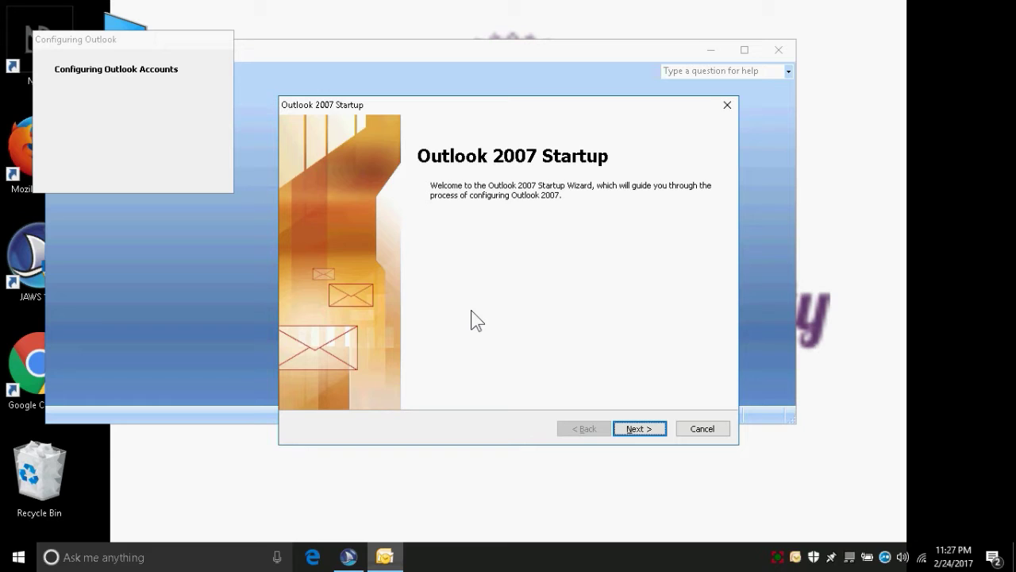
pyautogui.click(471, 319)
# Step: Go past the Startup wizard welcome page to the E-mail Accounts page, with Yes selected
pyautogui.press('Return')
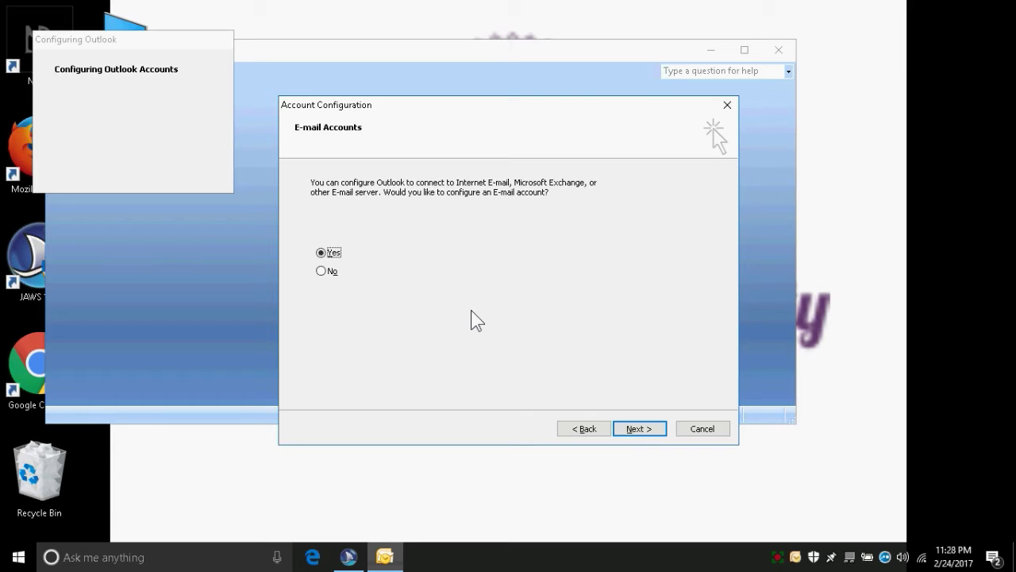
pyautogui.press('ctrl')
# Step: Confirm adding an account, tick 'Manually configure server settings', and advance to Choose E-mail Service
pyautogui.press('Return')
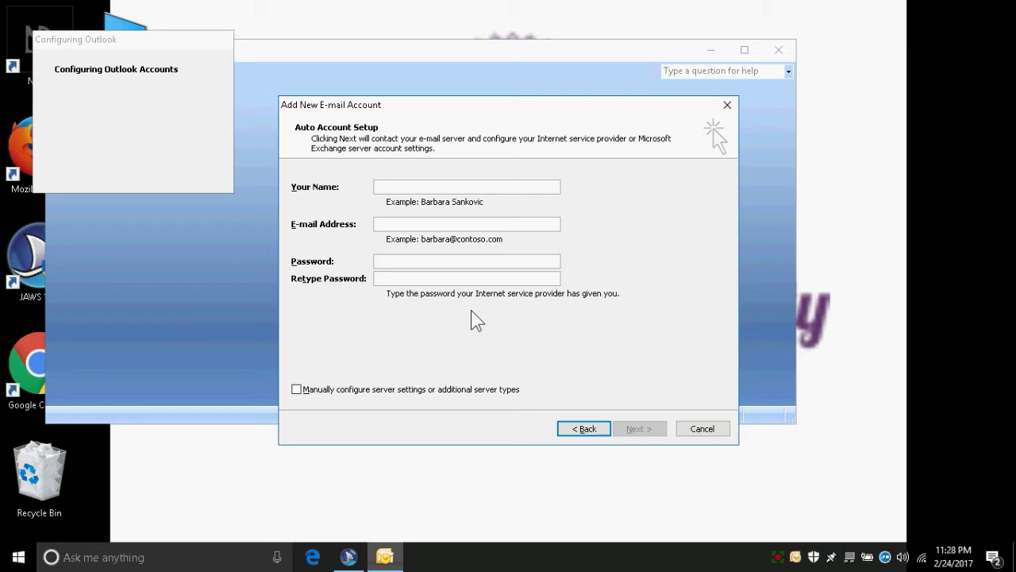
pyautogui.press('ctrl')
pyautogui.press('Tab')
pyautogui.press('Tab')
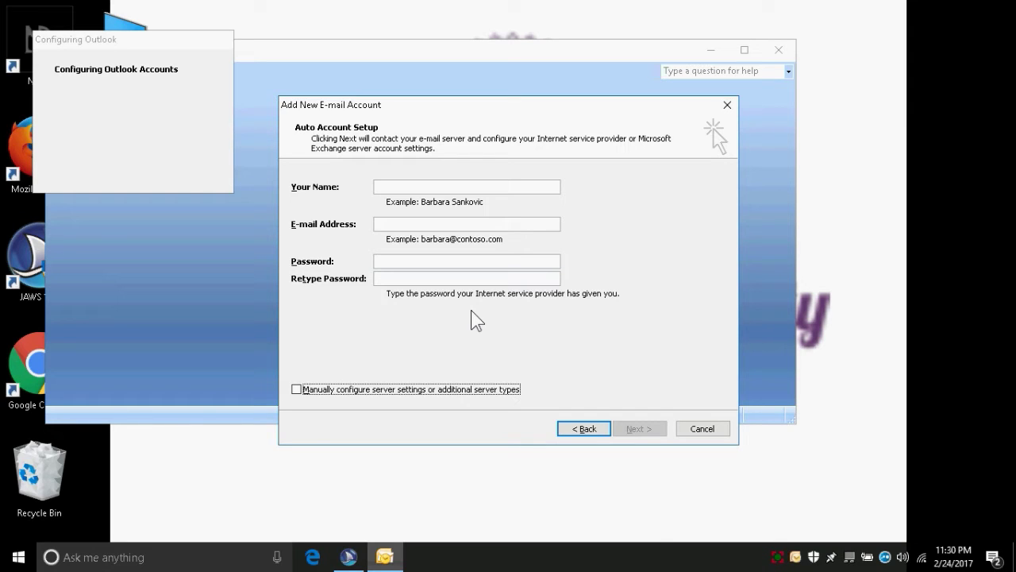
pyautogui.press('space')
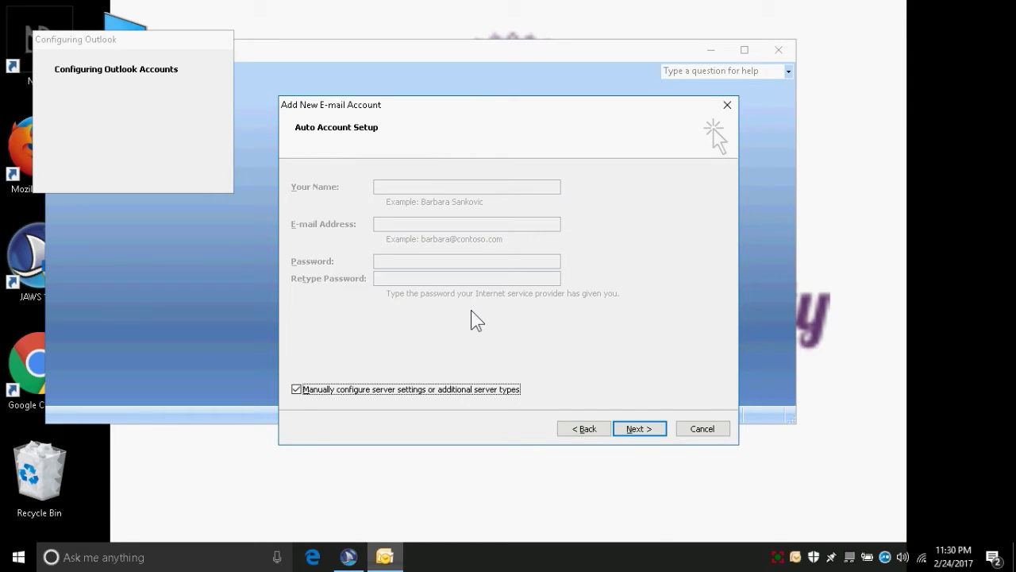
pyautogui.press('Tab')
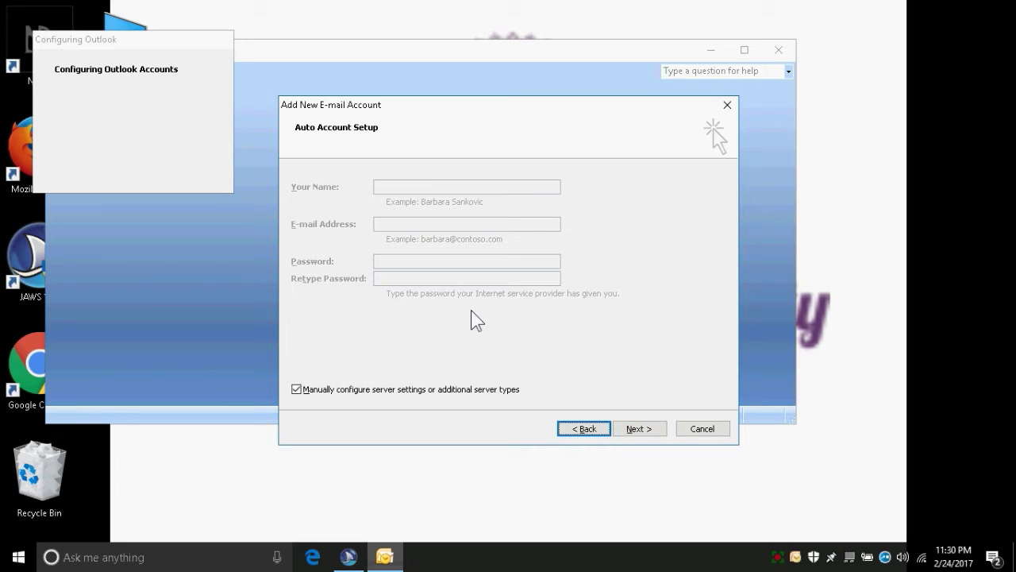
pyautogui.press('Tab')
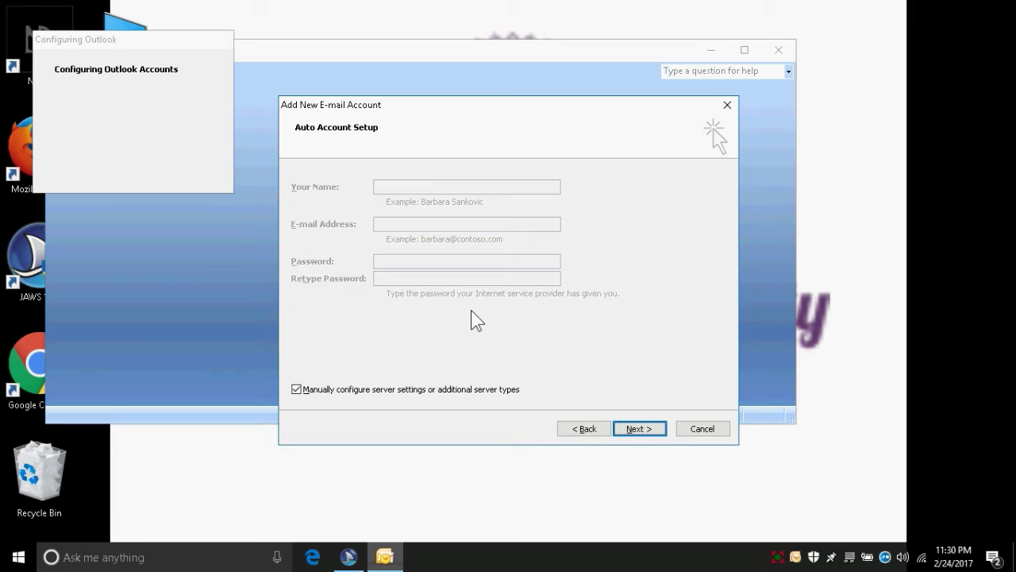
pyautogui.press('Return')
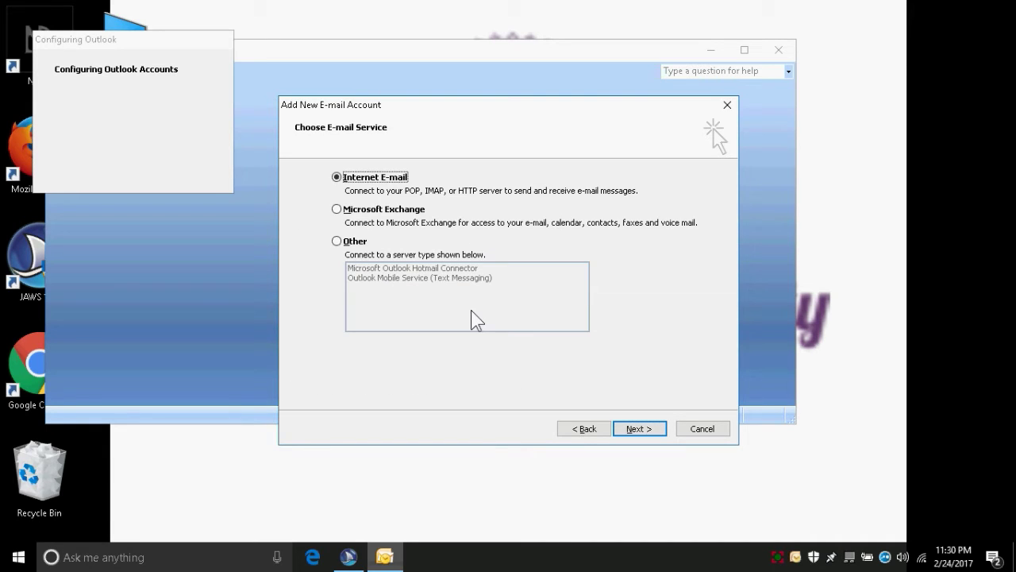
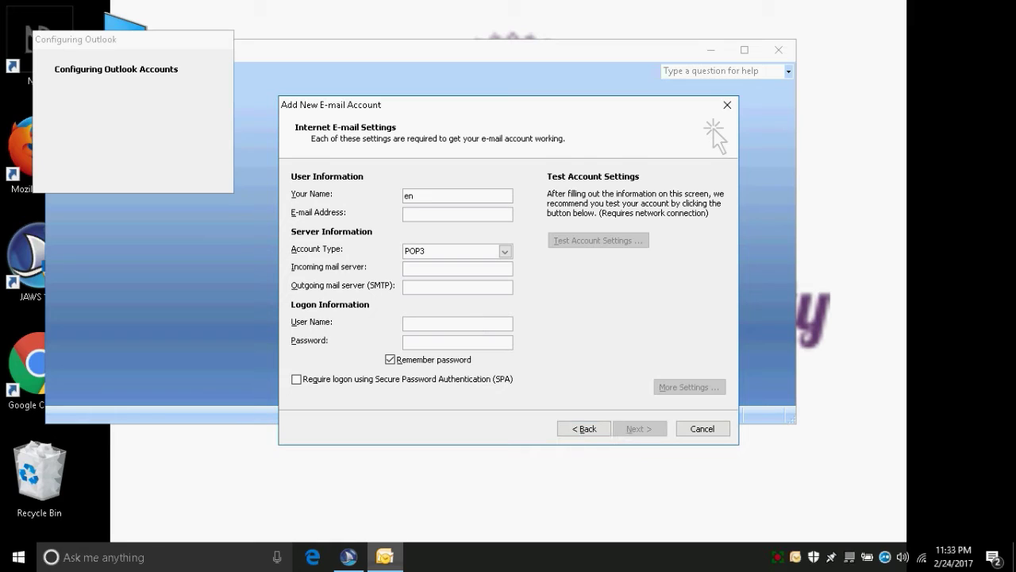
# Step: Type the account holder's name in Your Name and the Gmail address in E-mail Address
pyautogui.click(406, 214)
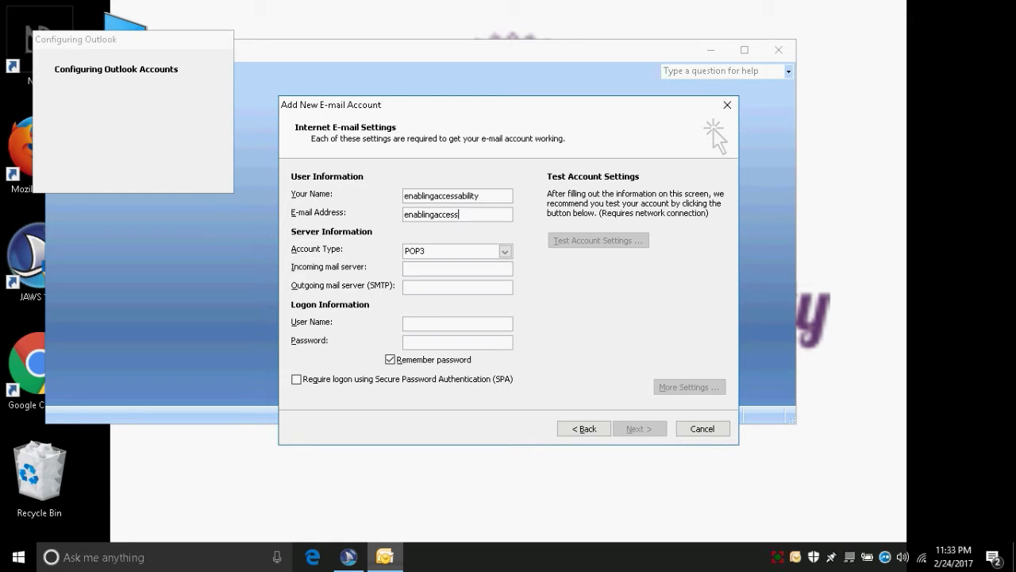
pyautogui.press('Tab')
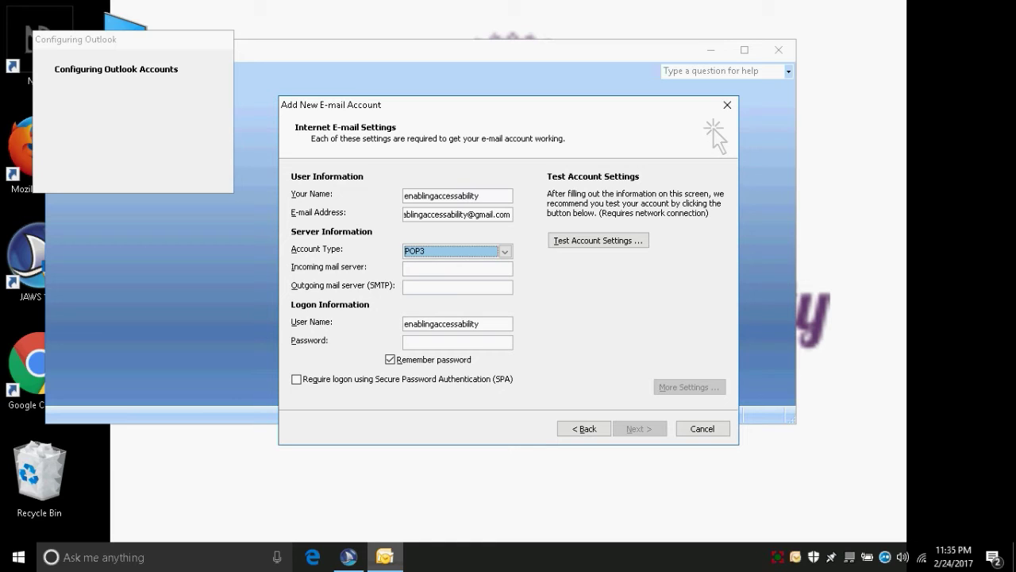
# Step: Enter pop.gmail.com as the incoming mail server
pyautogui.press('Tab')
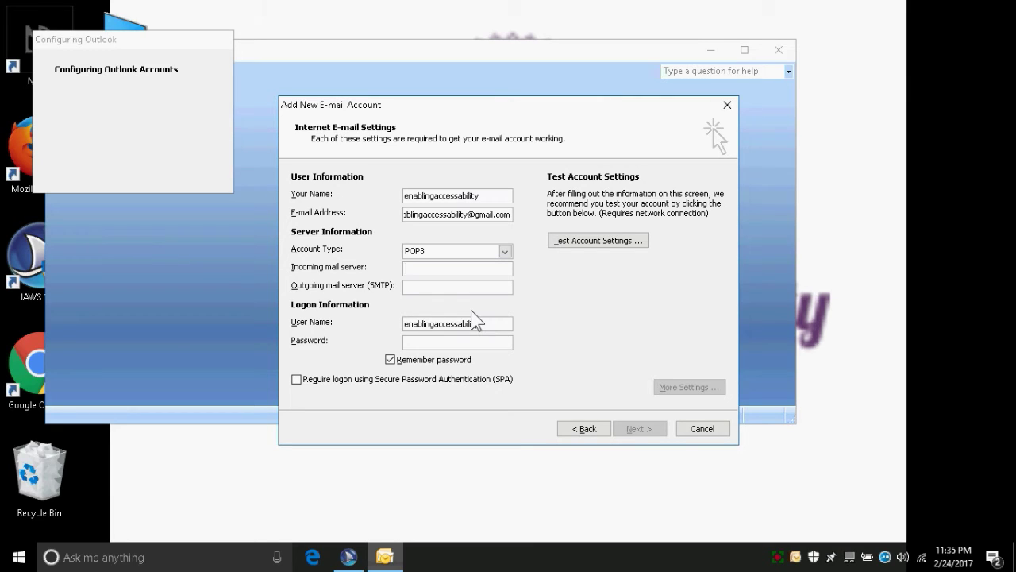
pyautogui.write('pop')
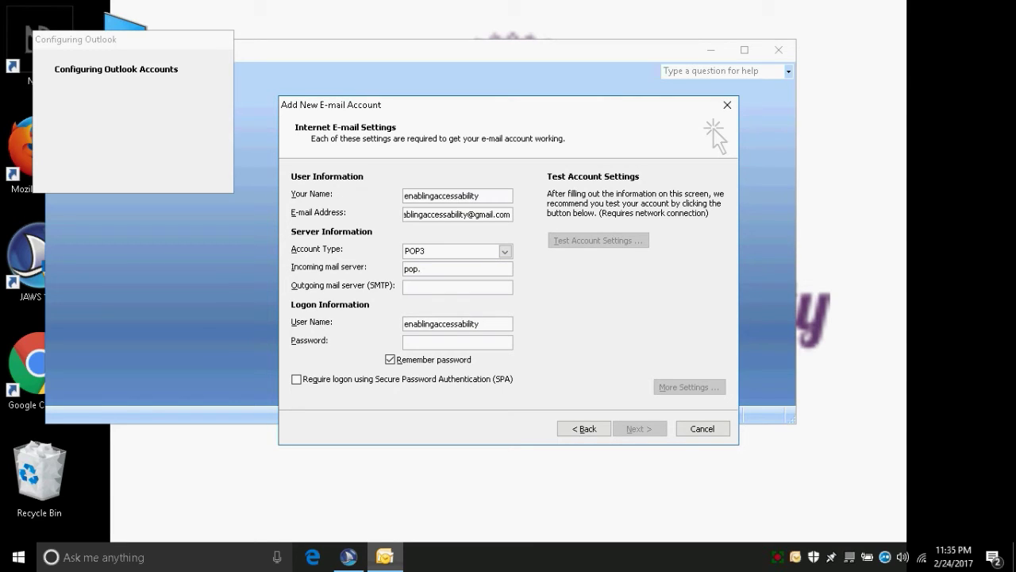
pyautogui.write('.gmail.com')
# Step: Enter smtp.gmail.com as the outgoing mail server and type the account password
pyautogui.write('sm')
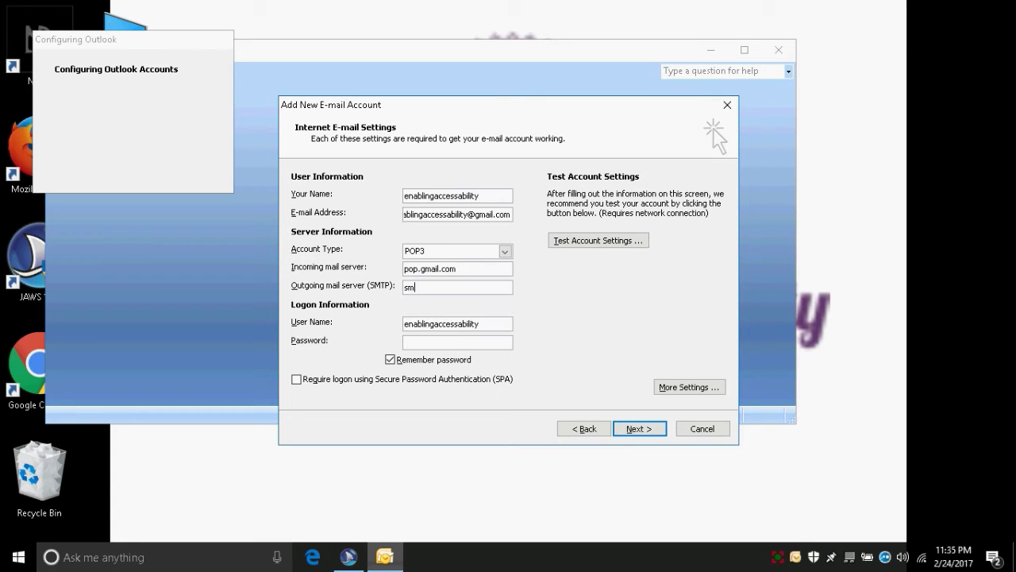
pyautogui.write('tp.gmail.com')
pyautogui.press('Tab')
pyautogui.write('**********')
pyautogui.press('Tab')
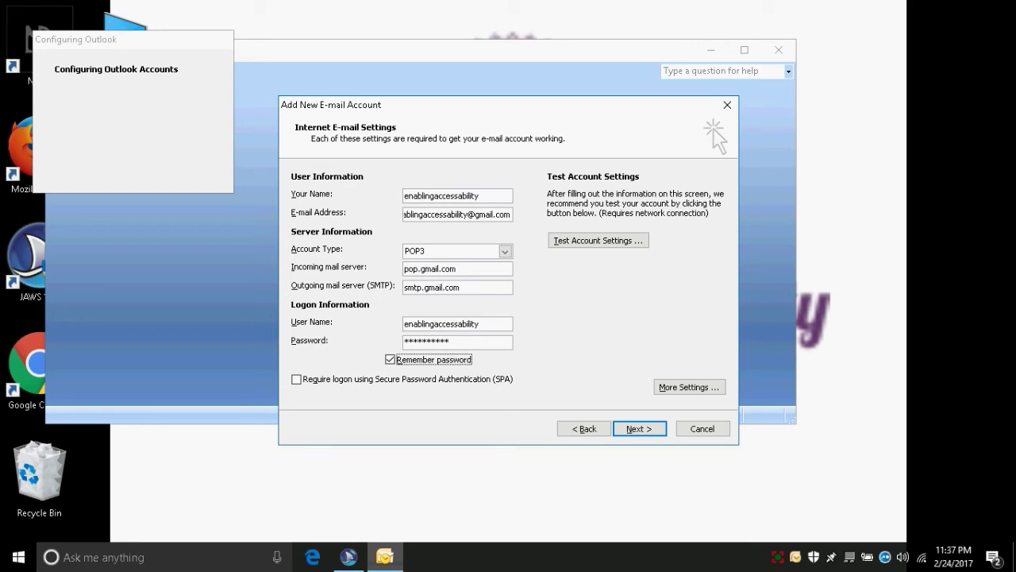
# Step: Tick 'Require logon using Secure Password Authentication (SPA)'
pyautogui.press('Tab')
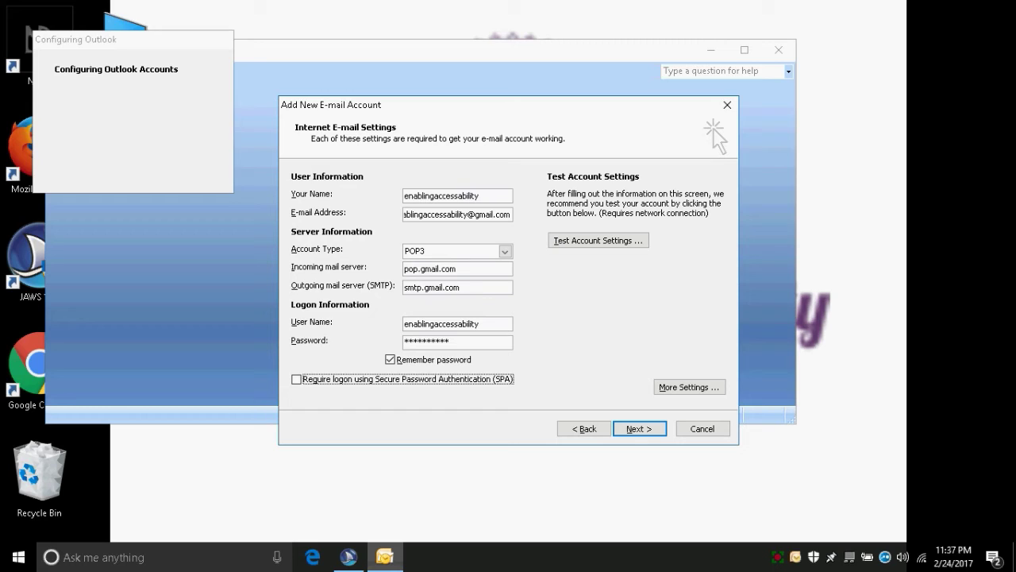
pyautogui.press('space')
pyautogui.press('Tab')
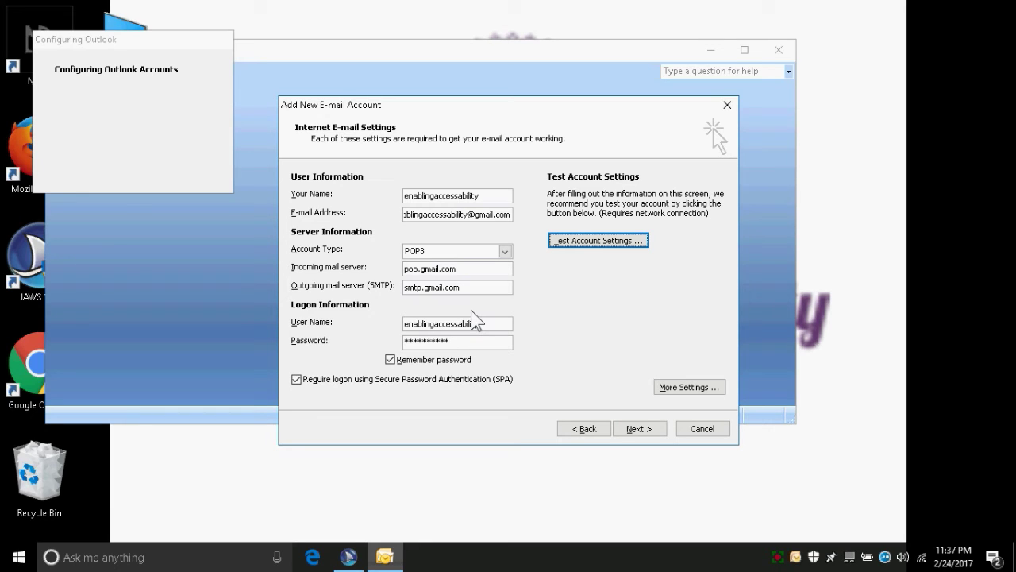
pyautogui.press('ctrl')
pyautogui.press('Tab')
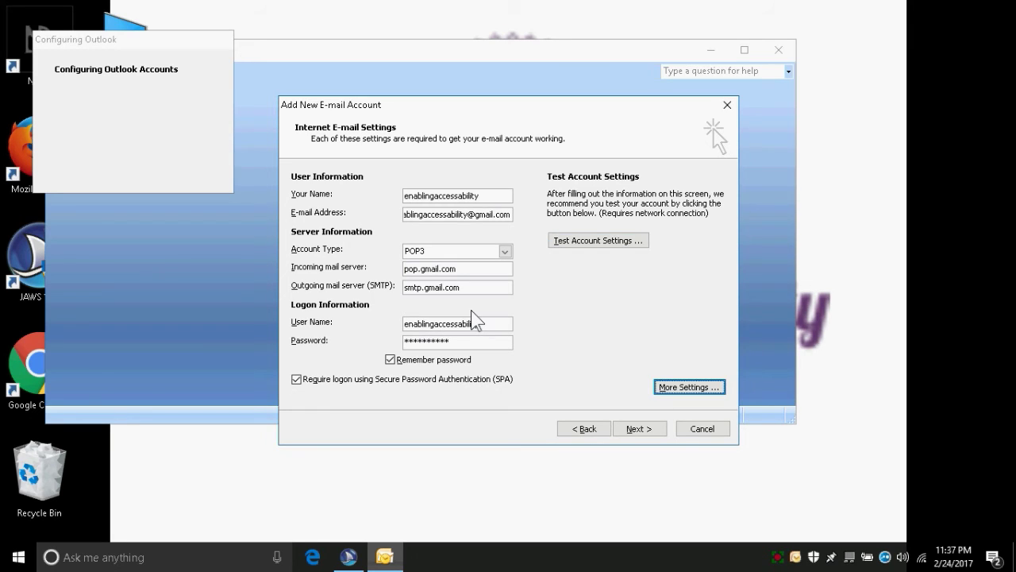
pyautogui.press('ctrl')
# Step: Open More Settings and switch to the Outgoing Server tab
pyautogui.press('Return')
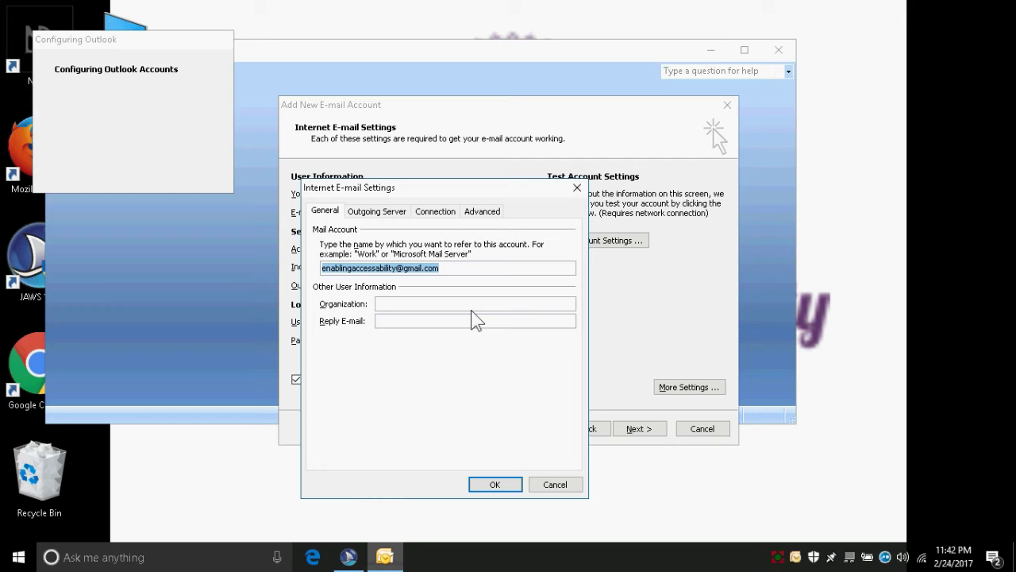
pyautogui.hotkey('ctrl', 'Tab')
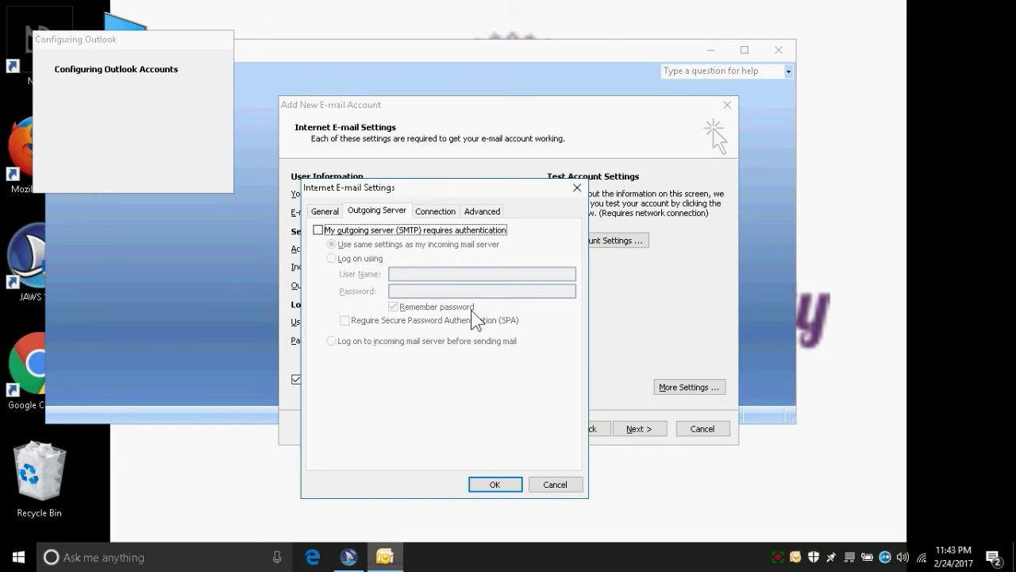
# Step: Tick 'My outgoing server (SMTP) requires authentication' and go to the Advanced tab's port settings
pyautogui.press('space')
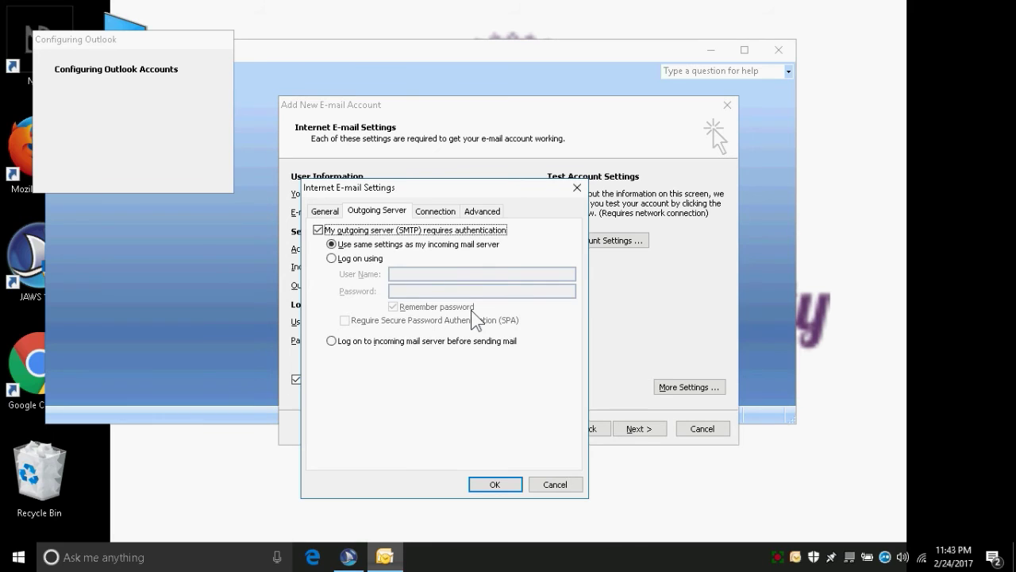
pyautogui.hotkey('ctrl', 'Tab')
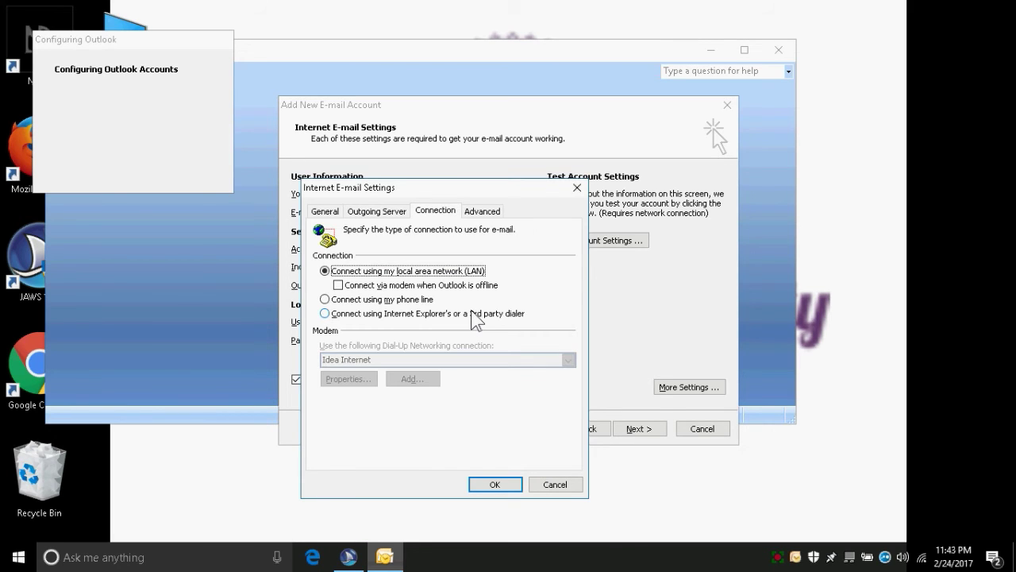
pyautogui.hotkey('ctrl', 'Tab')
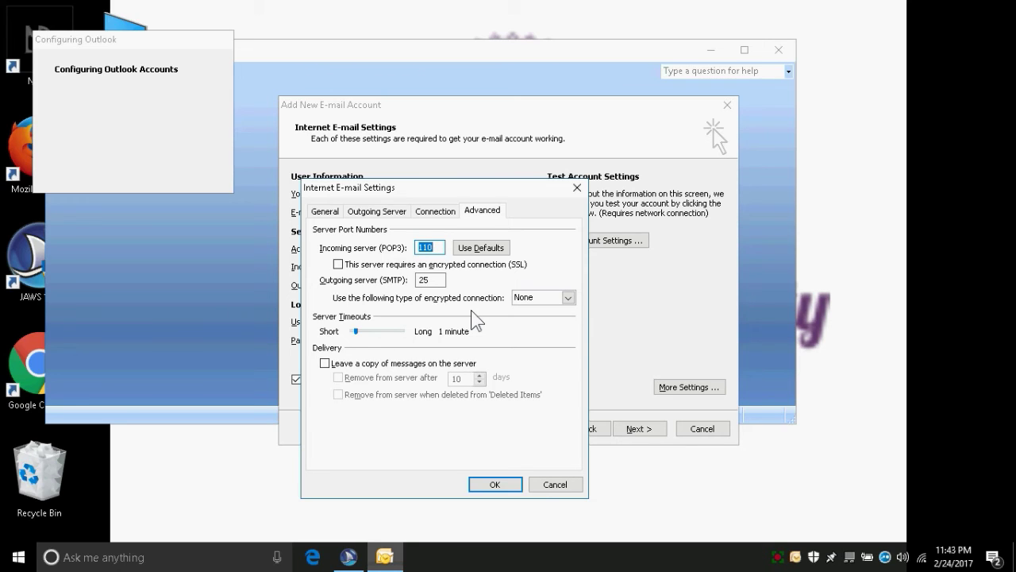
pyautogui.click(475, 317)
# Step: Set incoming POP3 port 995 with SSL required, and outgoing SMTP port 465
pyautogui.write('995')
pyautogui.press('Tab')
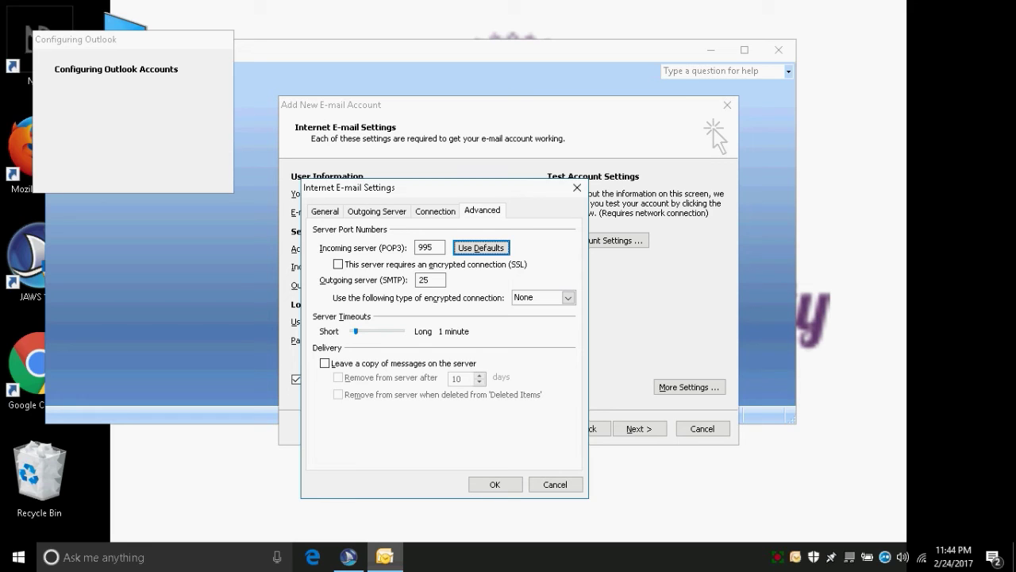
pyautogui.press('Tab')
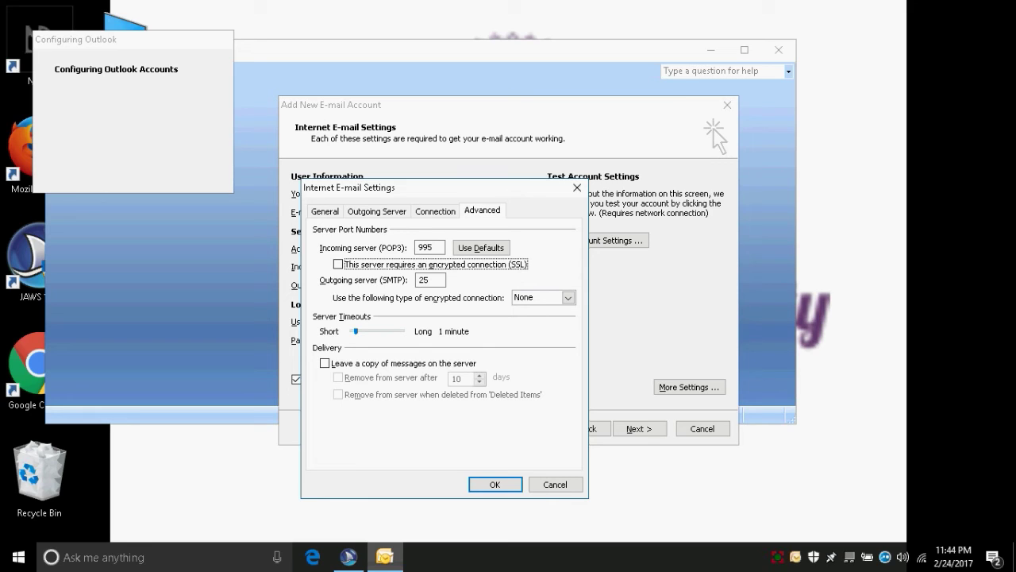
pyautogui.press('space')
pyautogui.press('Tab')
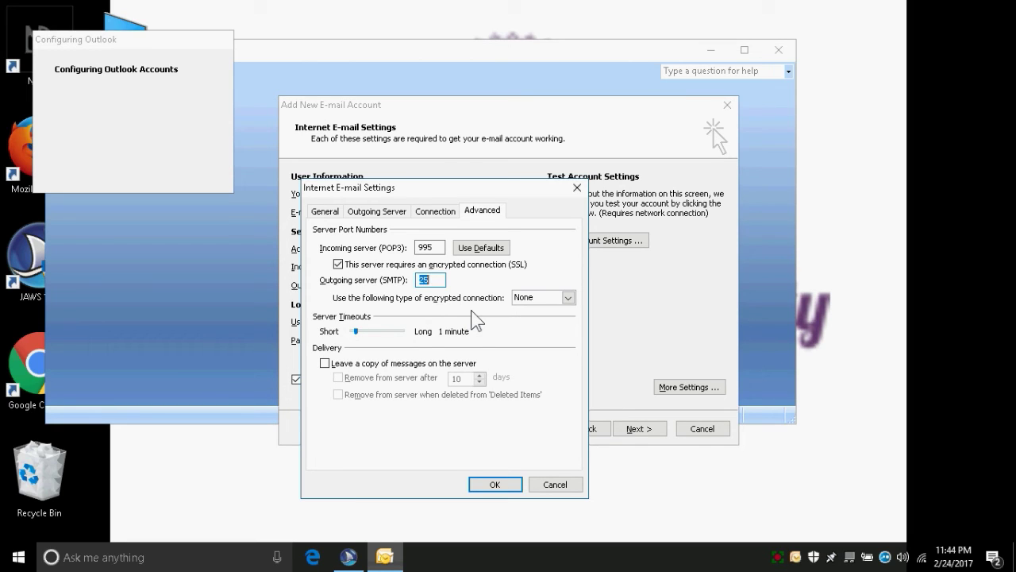
pyautogui.write('465')
# Step: Choose SSL as the outgoing encrypted connection type and confirm the Internet E-mail Settings with OK
pyautogui.press('Tab')
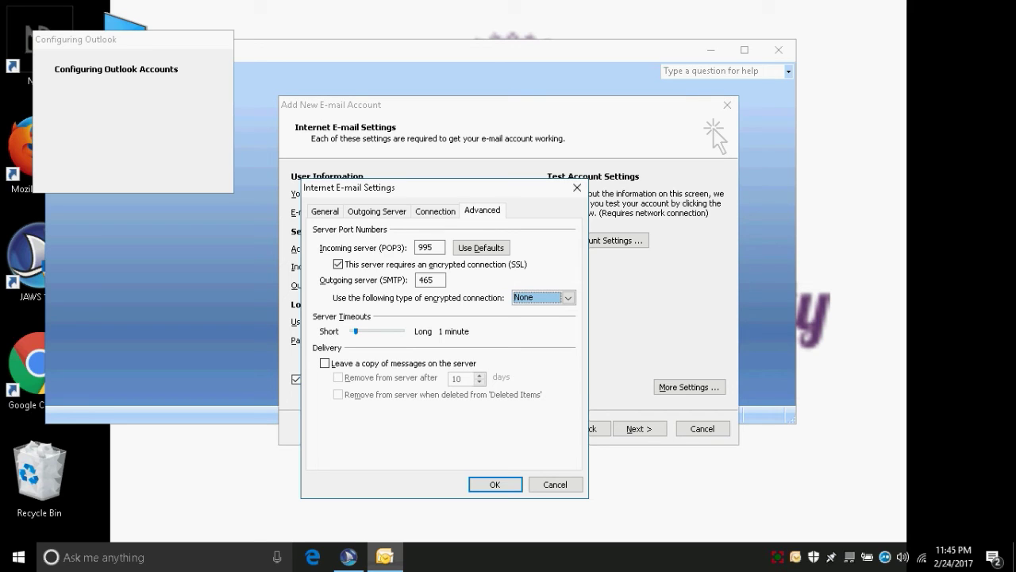
pyautogui.press('ctrl')
pyautogui.press('Down')
pyautogui.press('Tab')
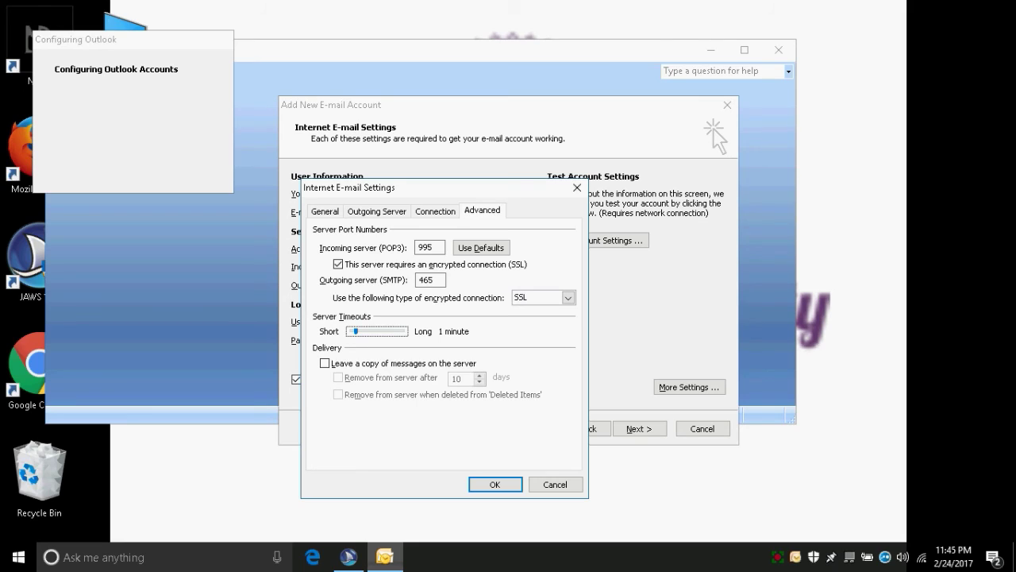
pyautogui.press('Tab')
pyautogui.press('Tab')
pyautogui.press('Return')
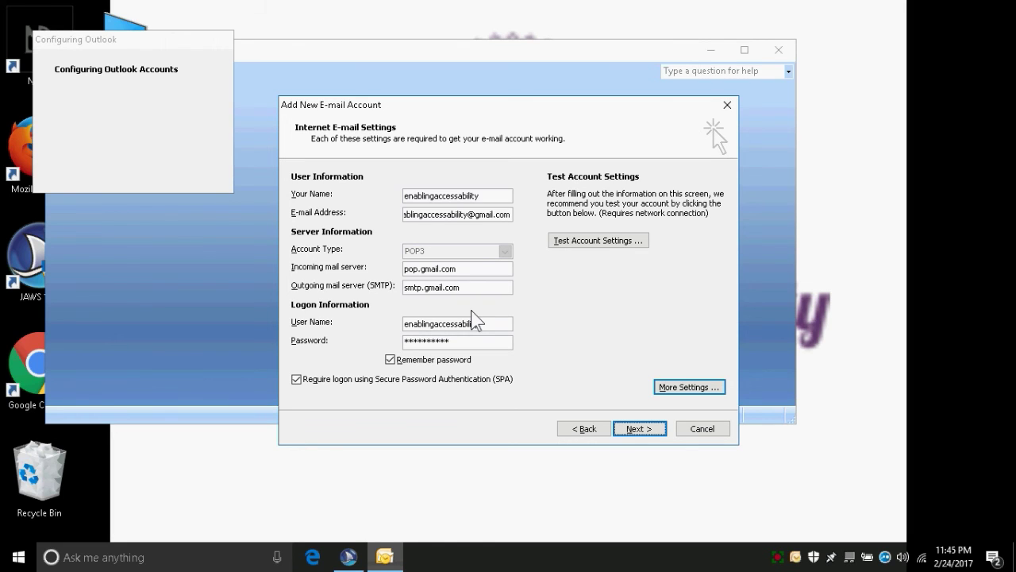
# Step: Run Test Account Settings to check the POP3 logon and test e-mail send
pyautogui.press('Tab')
pyautogui.hotkey('shift', 'Tab')
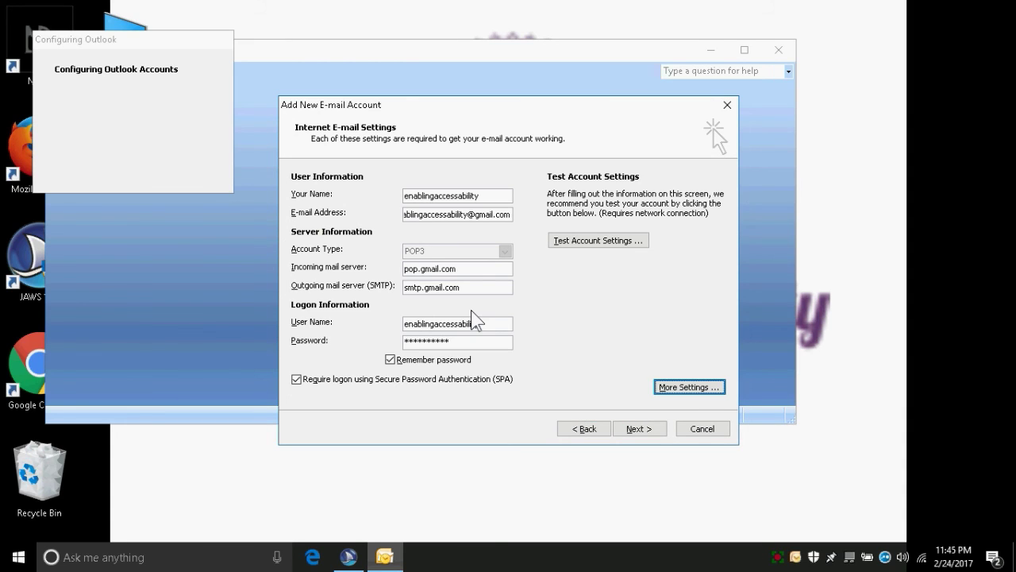
pyautogui.hotkey('shift', 'Tab')
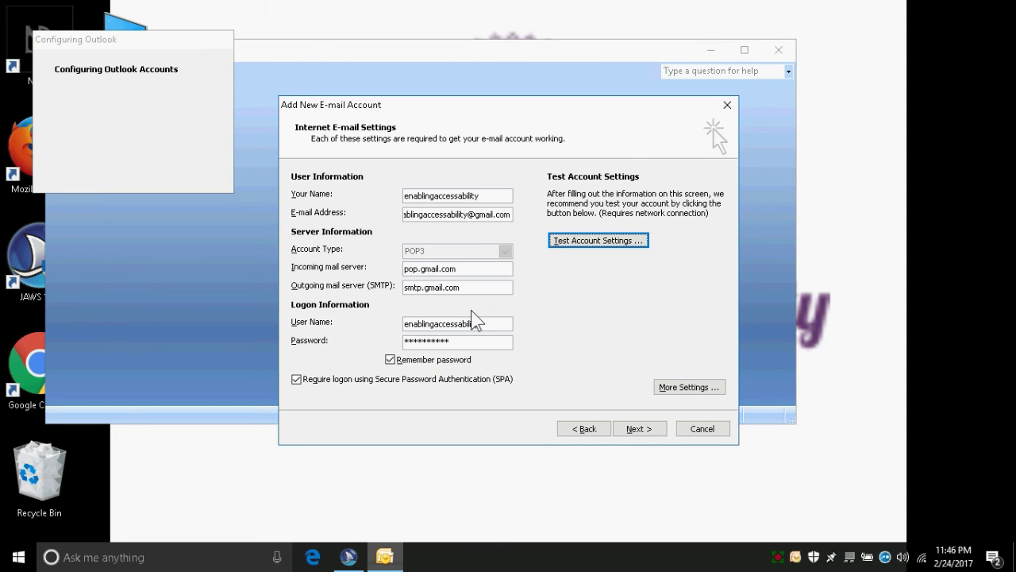
pyautogui.press('Return')
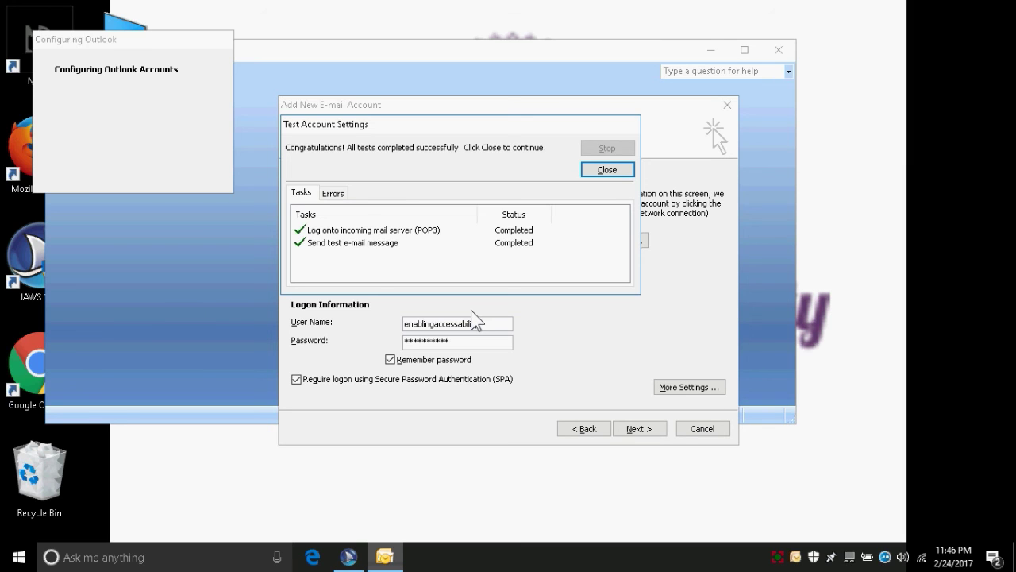
pyautogui.press('Tab')
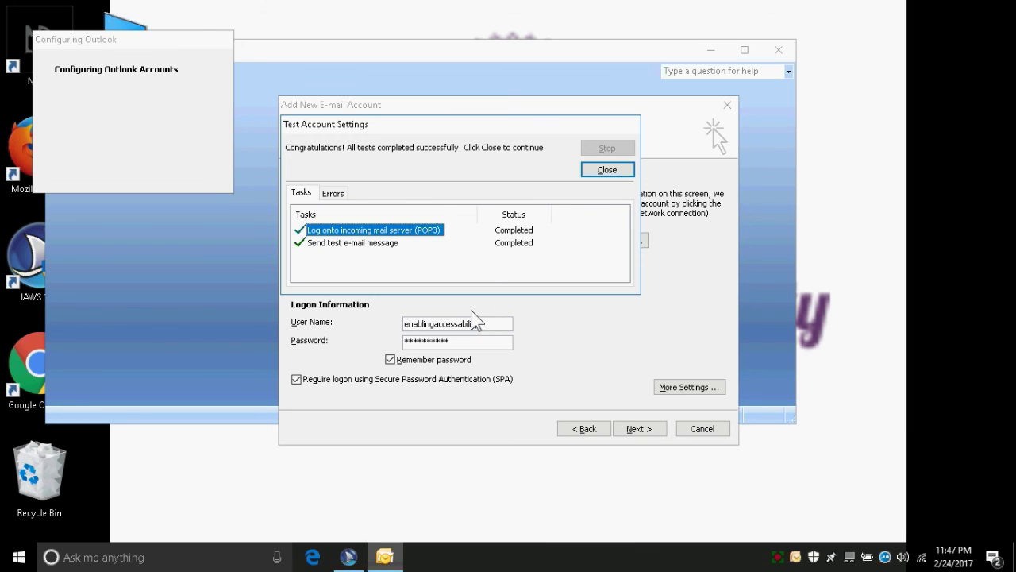
pyautogui.press('Down')
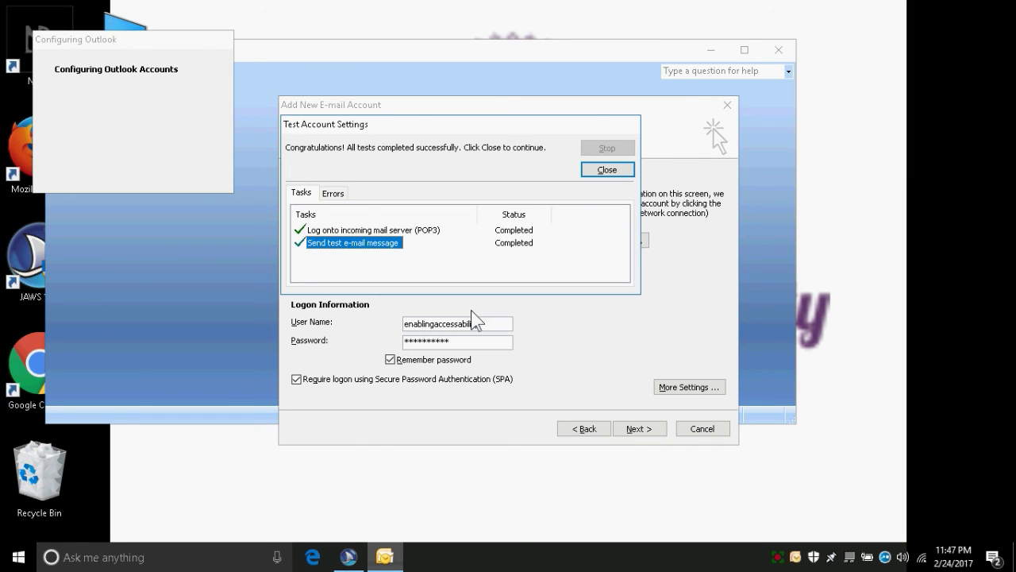
pyautogui.press('Tab')
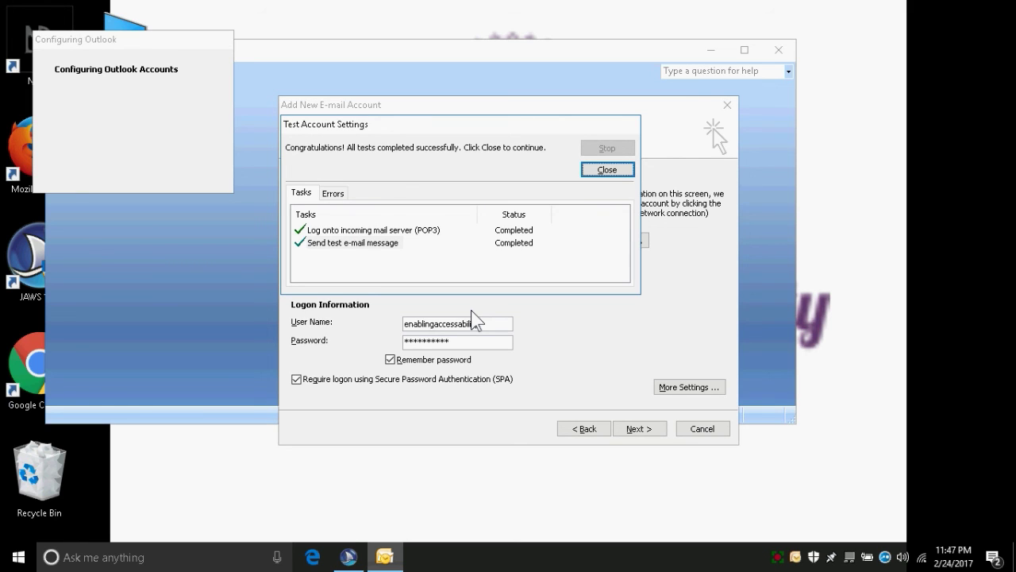
# Step: Close the Test Account Settings dialog and press Next to reach the Congratulations page
pyautogui.press('Return')
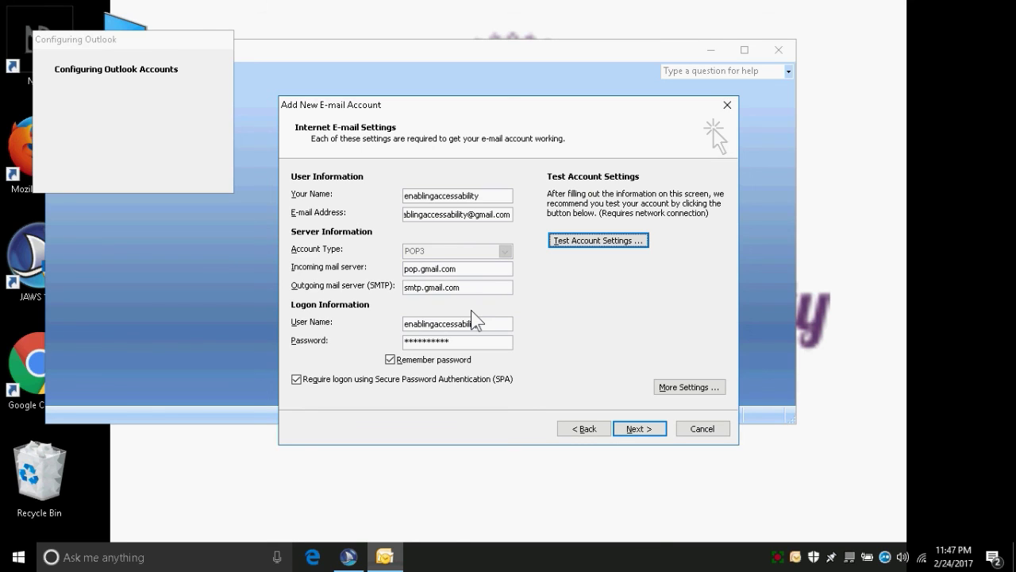
pyautogui.press('Tab')
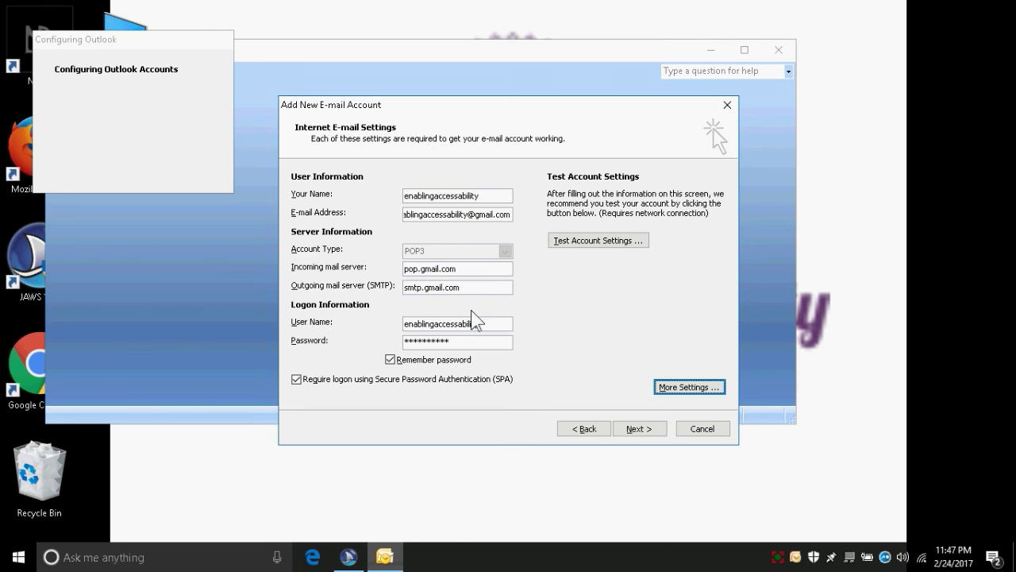
pyautogui.press('Tab')
pyautogui.press('Tab')
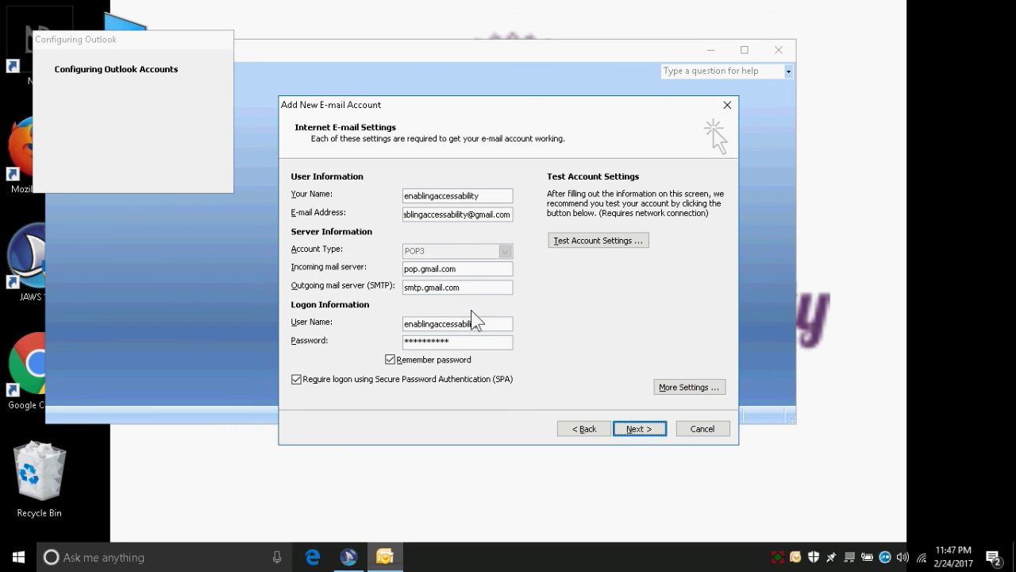
pyautogui.press('Return')
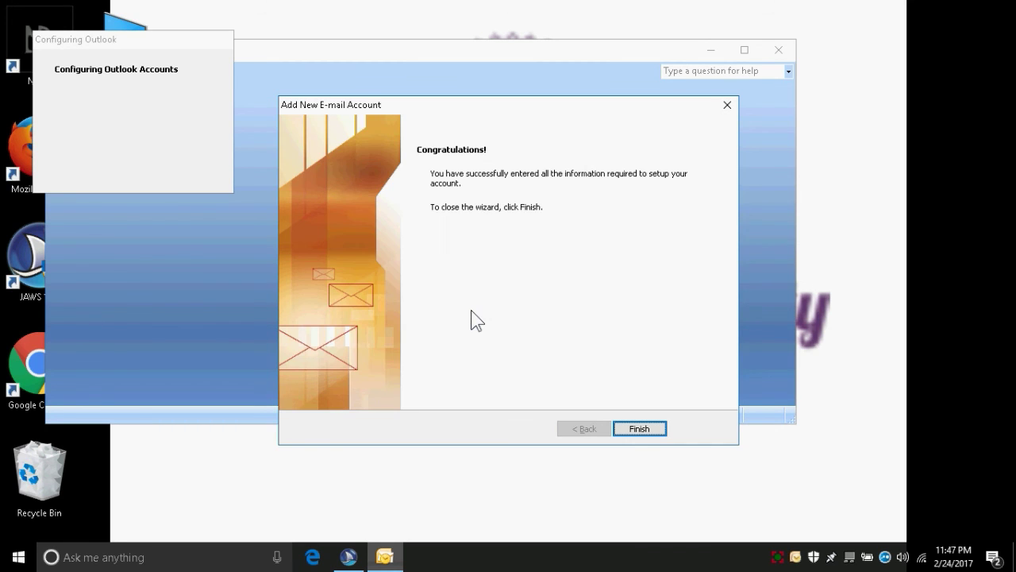